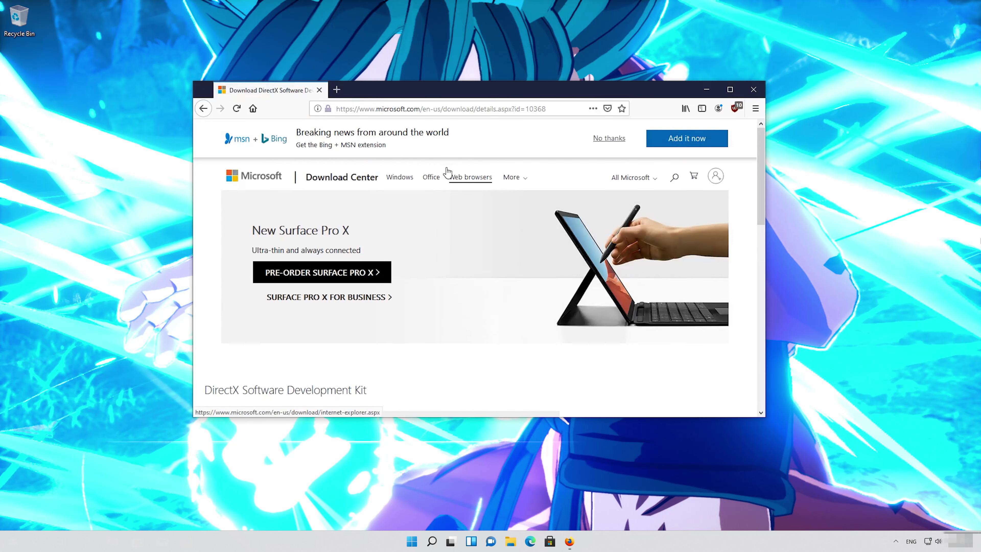
# - Download the DirectX Software Development Kit installer dxsdk_aug2006.exe from the Microsoft page, check its download progress and close the browser
pyautogui.scroll(-4, 445, 205)
pyautogui.scroll(-2, 444, 207)
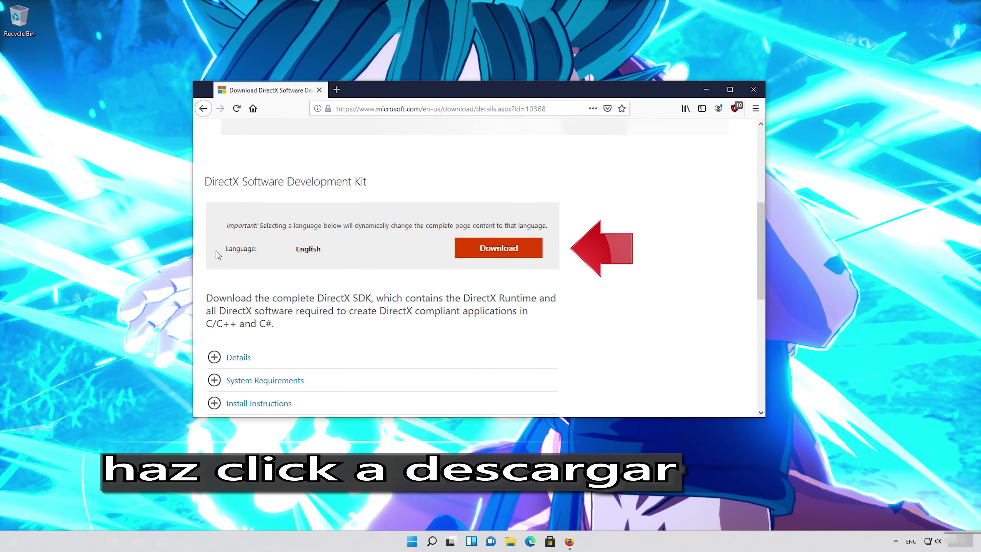
pyautogui.click(505, 256)
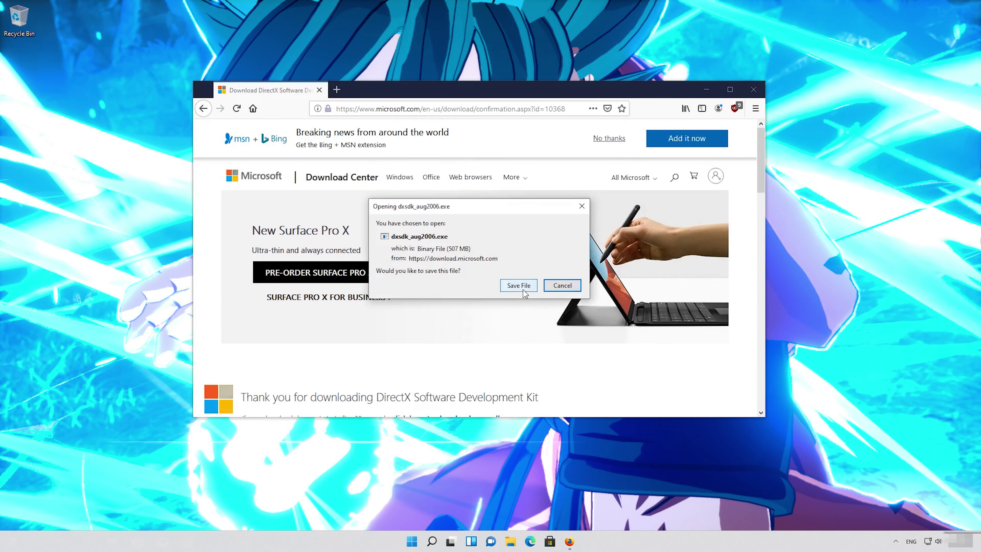
pyautogui.click(524, 289)
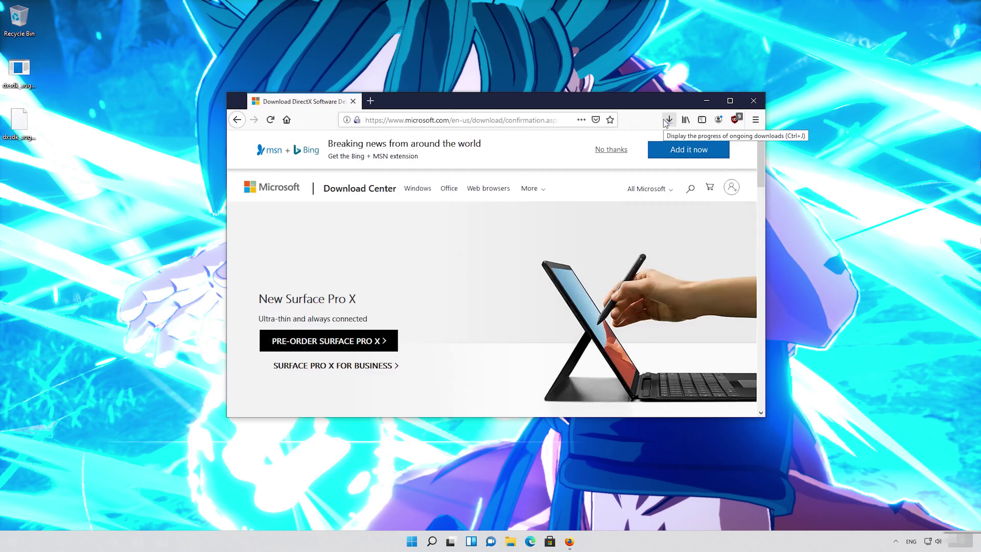
pyautogui.click(665, 120)
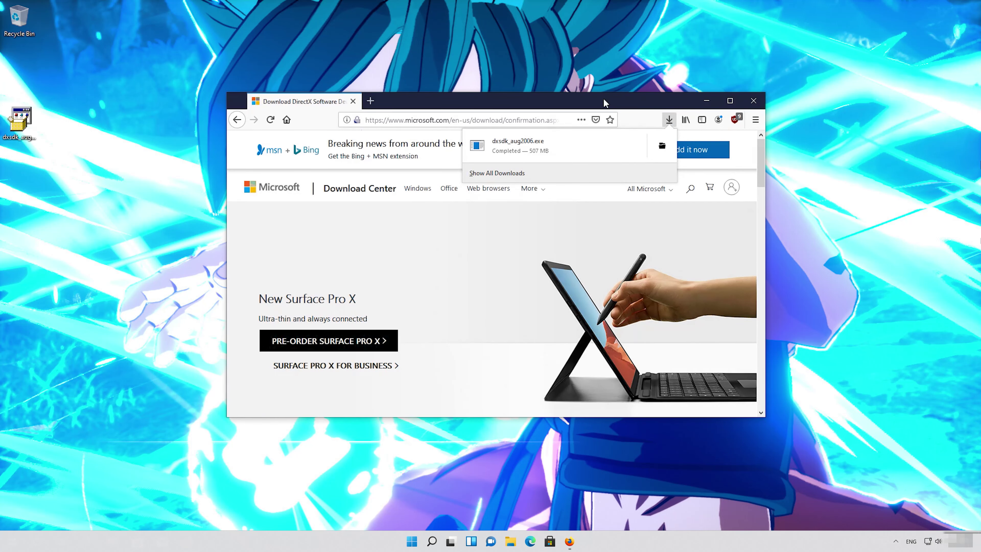
pyautogui.click(763, 106)
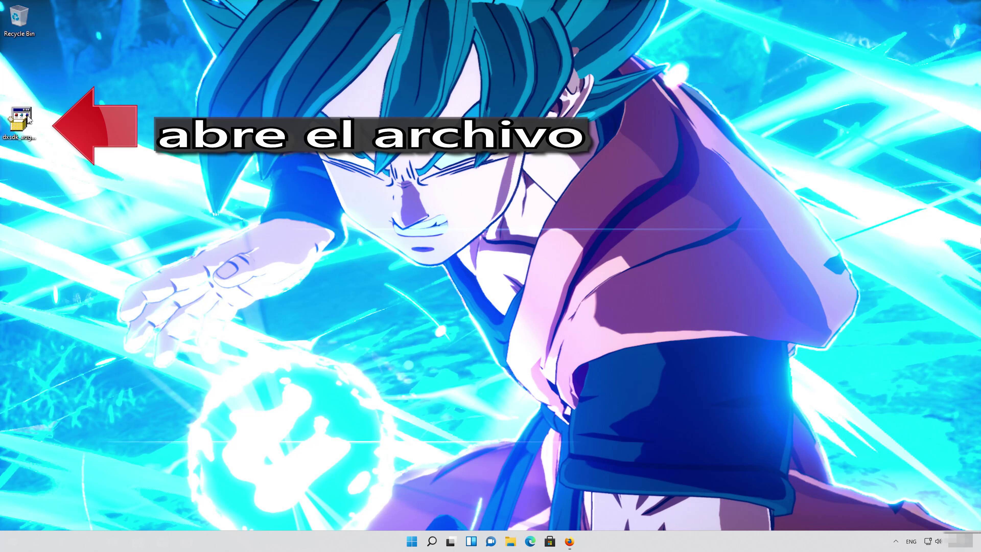
# - Run the dxsdk_aug2006 installer from the desktop, accept its license agreement and unzip the files to the default folder
pyautogui.doubleClick(23, 130)
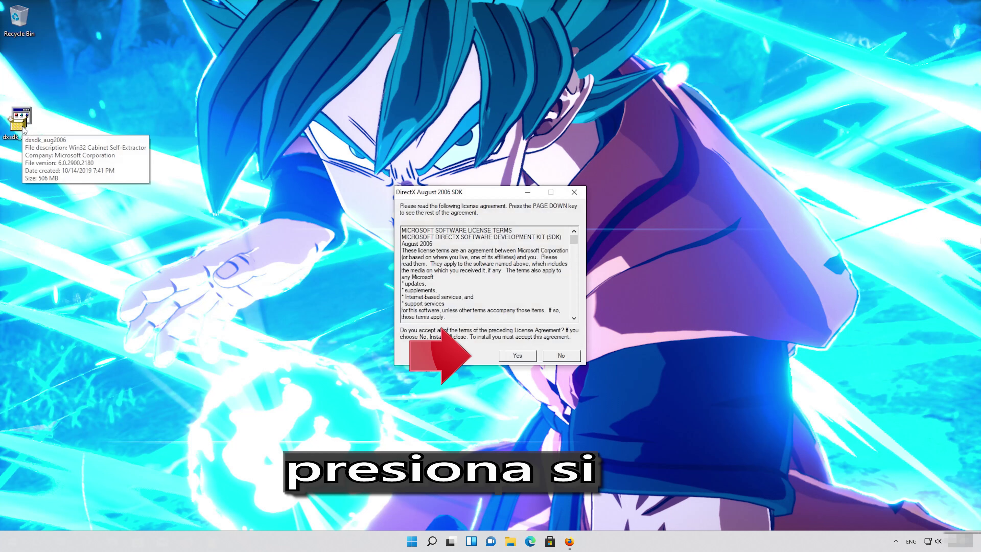
pyautogui.click(518, 358)
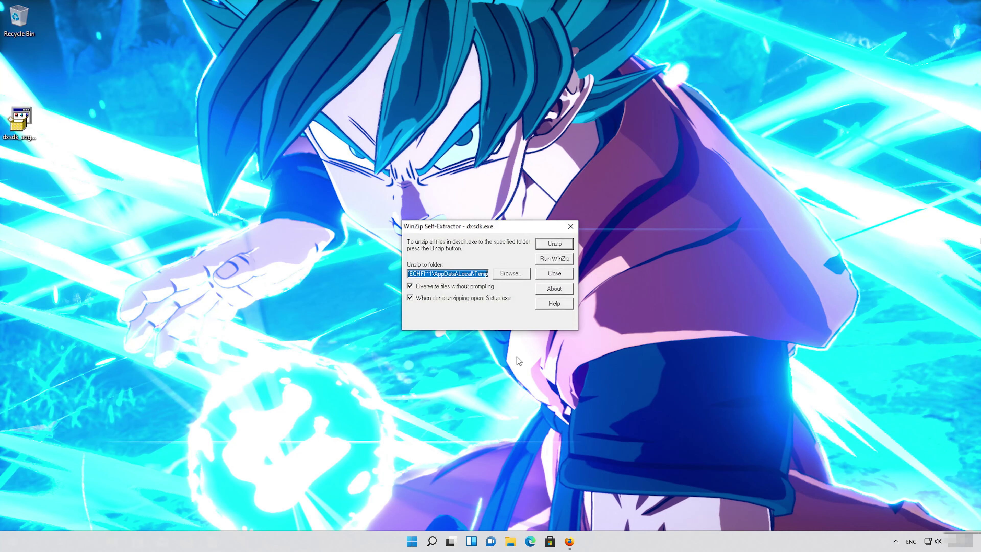
pyautogui.click(555, 244)
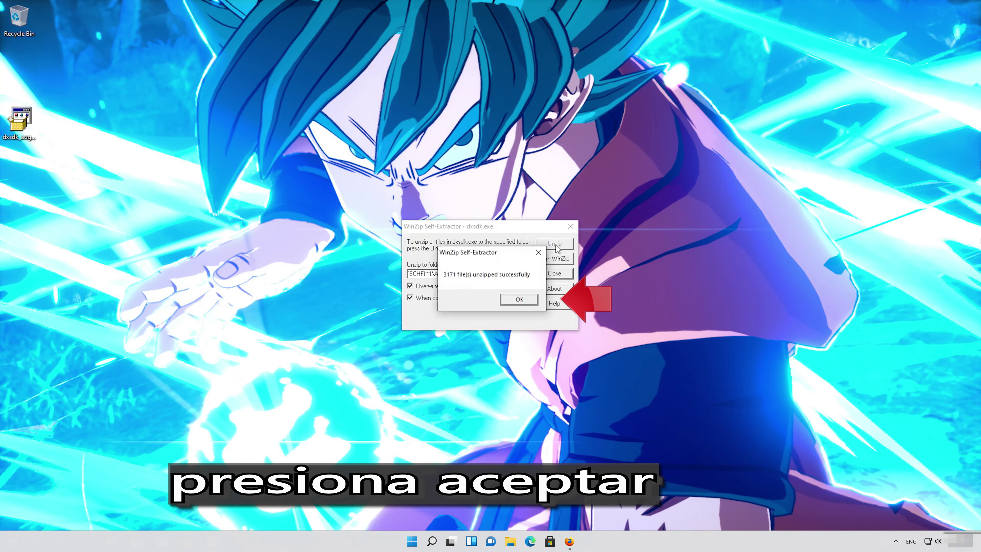
pyautogui.click(524, 303)
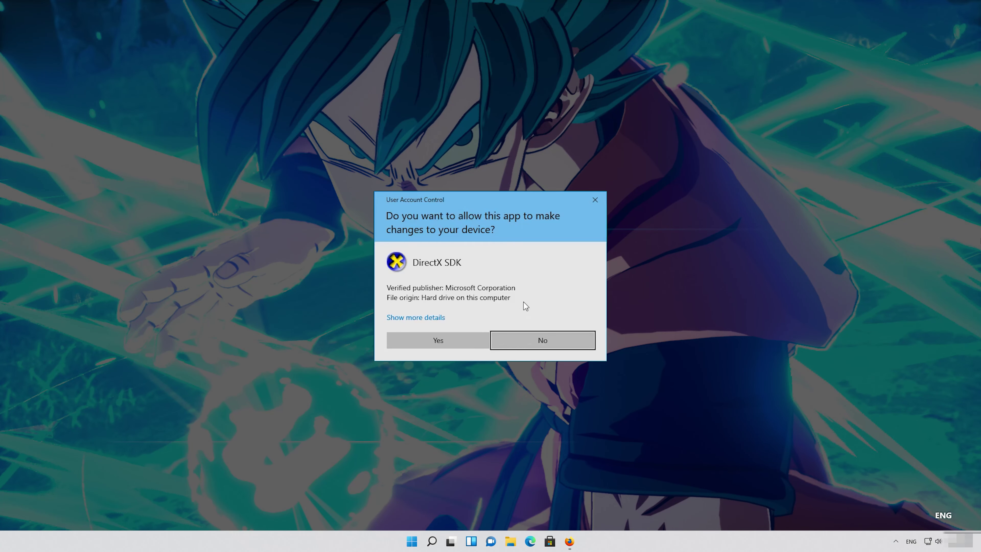
# - Allow DirectX SDK to make changes to the device, and download and install the .NET Framework 3.5 feature
pyautogui.click(446, 342)
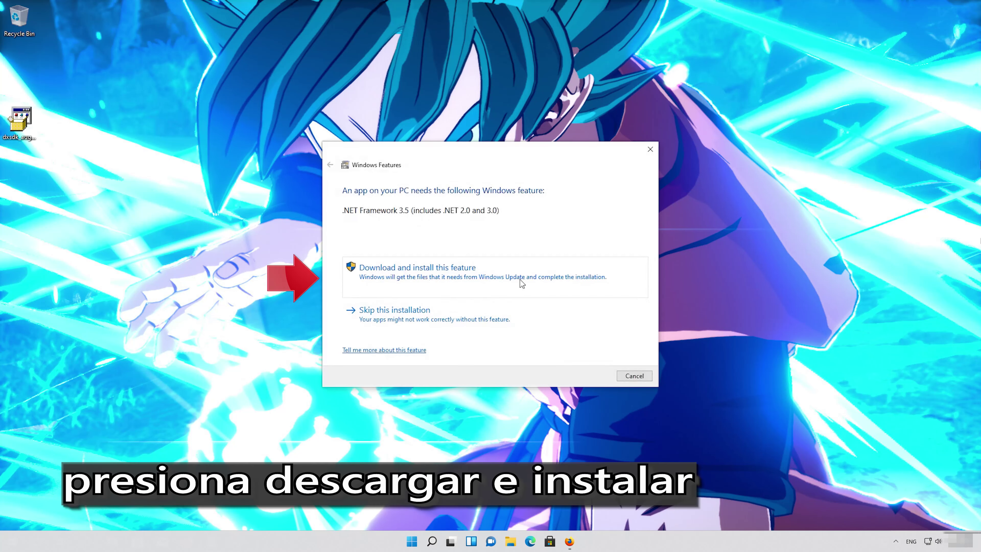
pyautogui.click(367, 283)
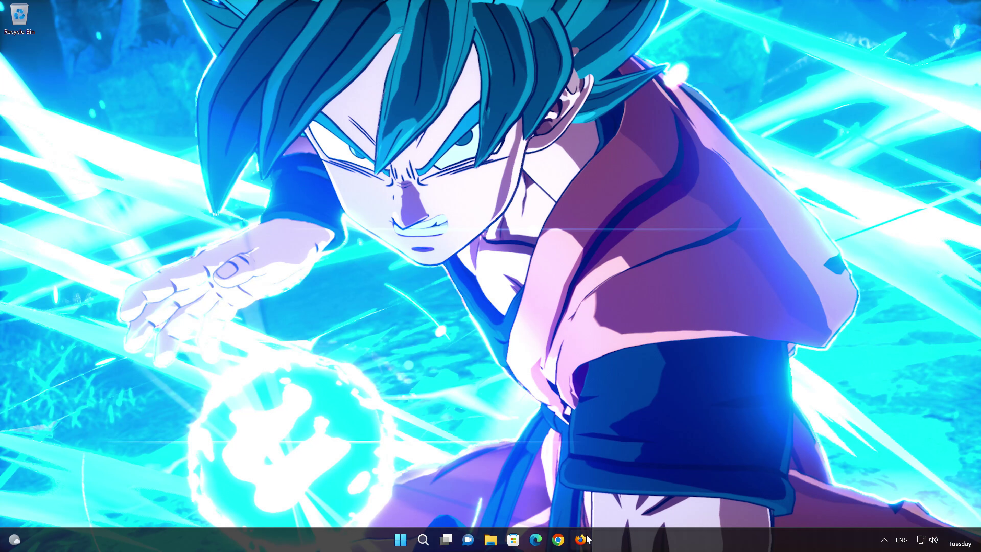
# - In Firefox, go to microsoft.com/software-download/windows11, download the Windows 11 Installation Media tool and close the browser
pyautogui.click(585, 539)
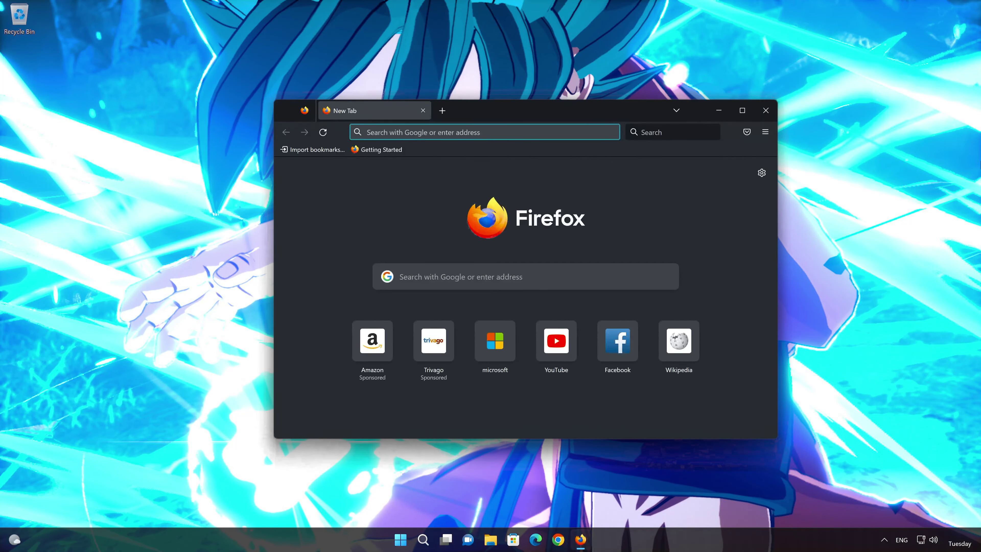
pyautogui.rightClick(458, 131)
pyautogui.click(482, 219)
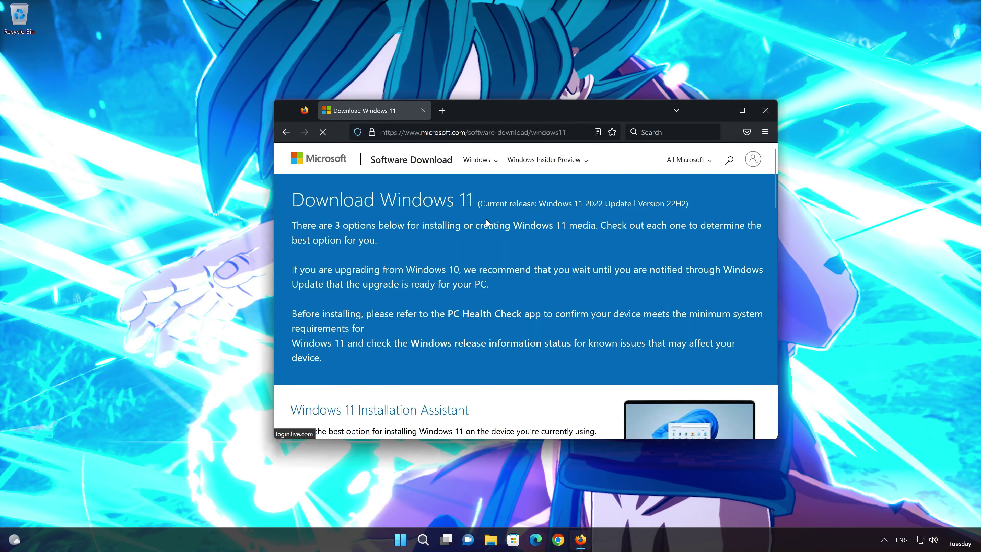
pyautogui.scroll(-5, 486, 220)
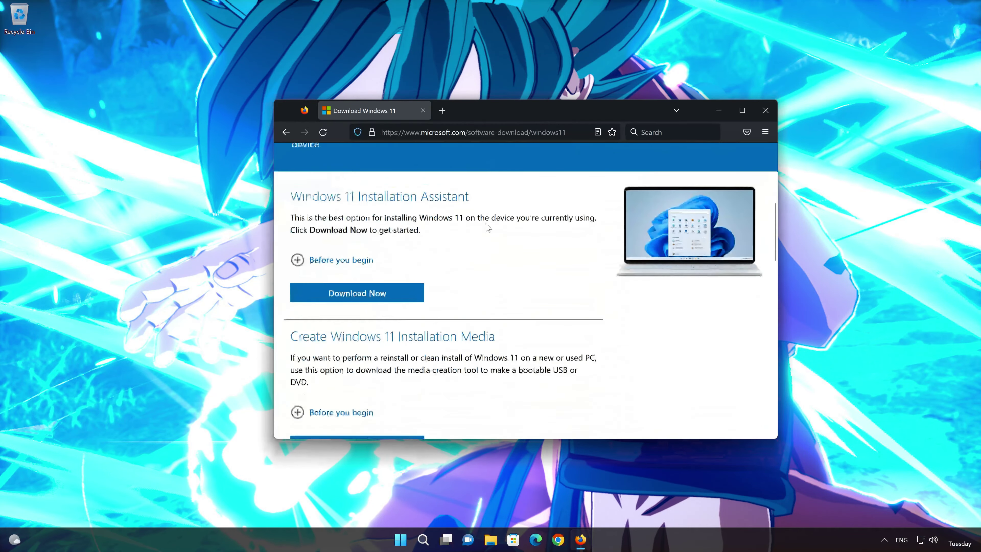
pyautogui.scroll(-3, 487, 228)
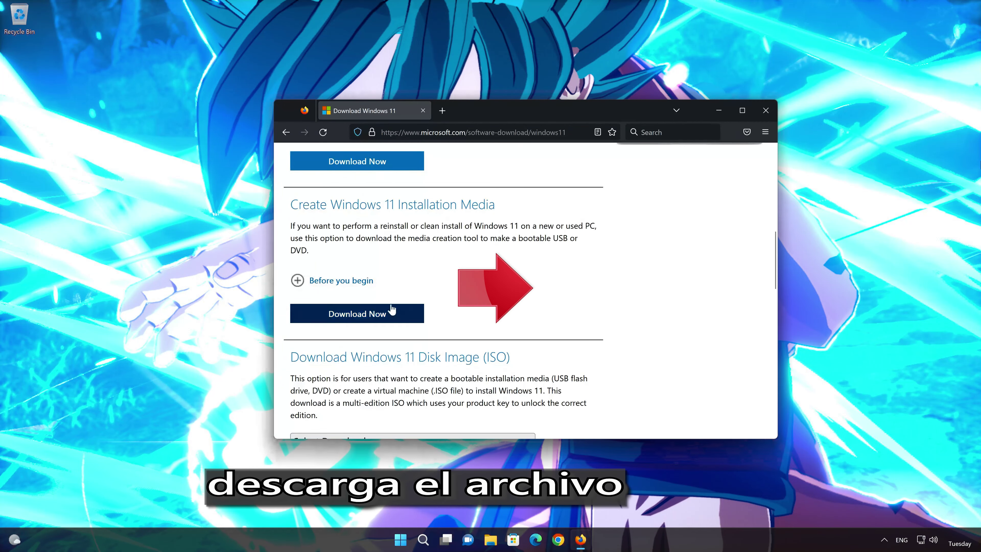
pyautogui.click(374, 315)
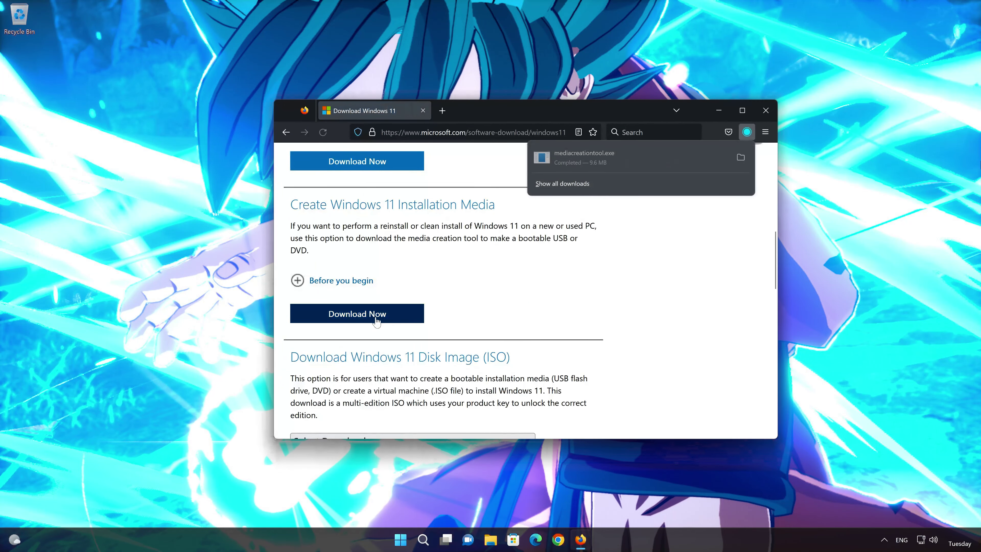
pyautogui.click(764, 112)
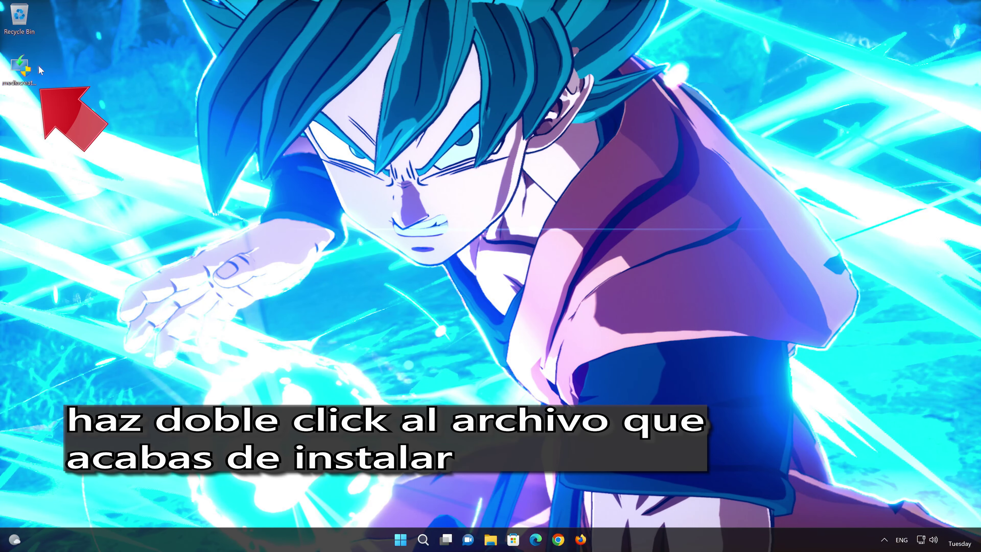
# - Run mediacreationtool.exe with permission to make changes, accept the license terms and keep the recommended language and edition
pyautogui.doubleClick(19, 82)
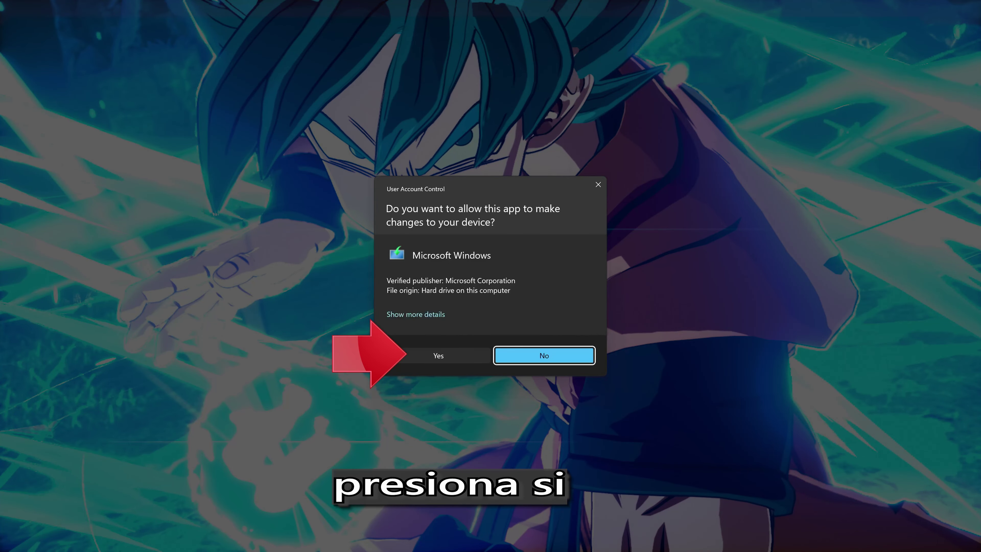
pyautogui.click(434, 356)
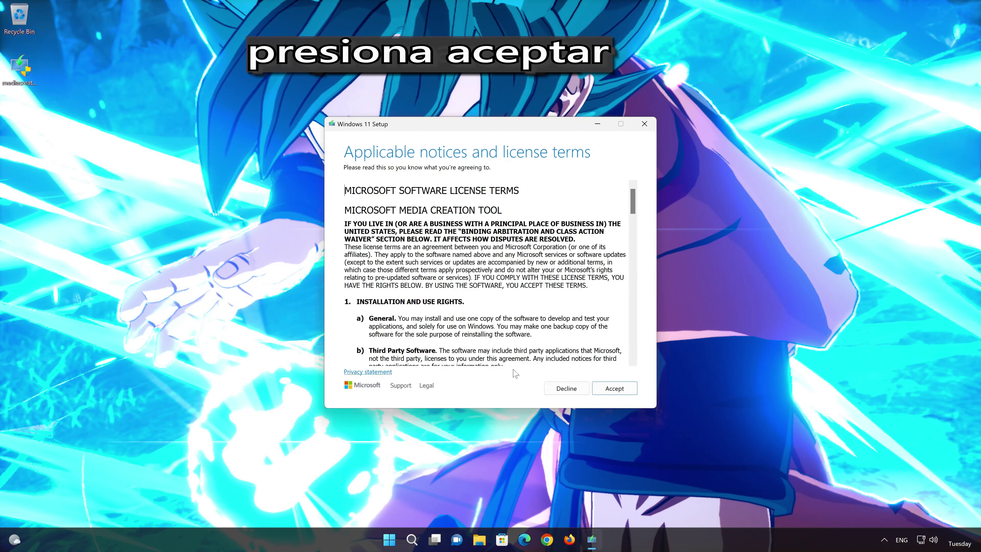
pyautogui.click(618, 389)
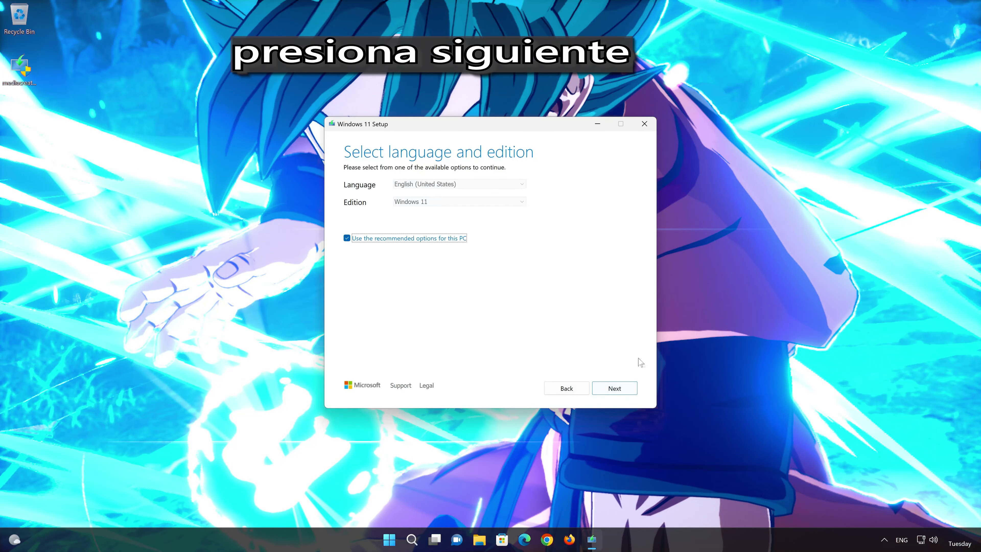
pyautogui.click(626, 392)
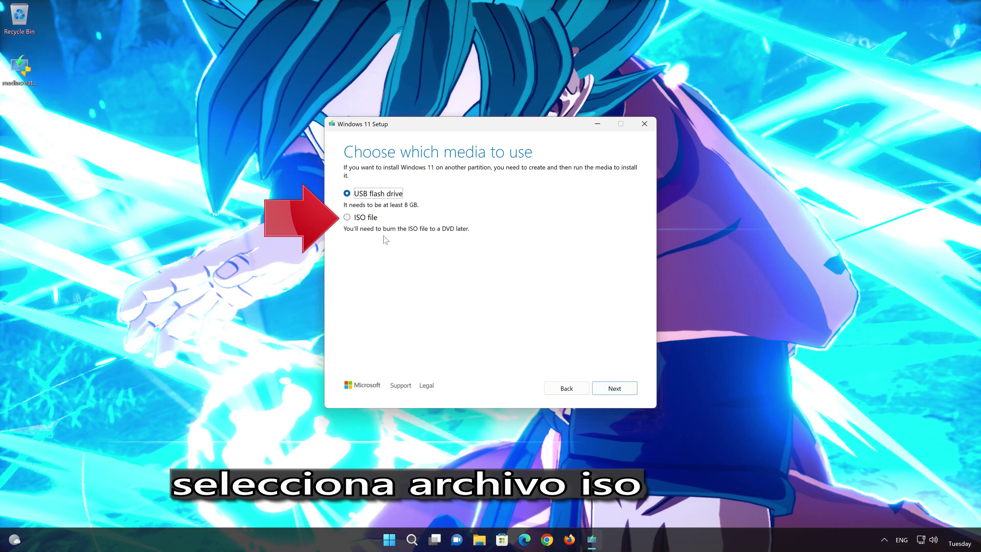
# - Create the installation media as an ISO file saved on the Desktop as Windows 11, and finish the wizard
pyautogui.click(347, 217)
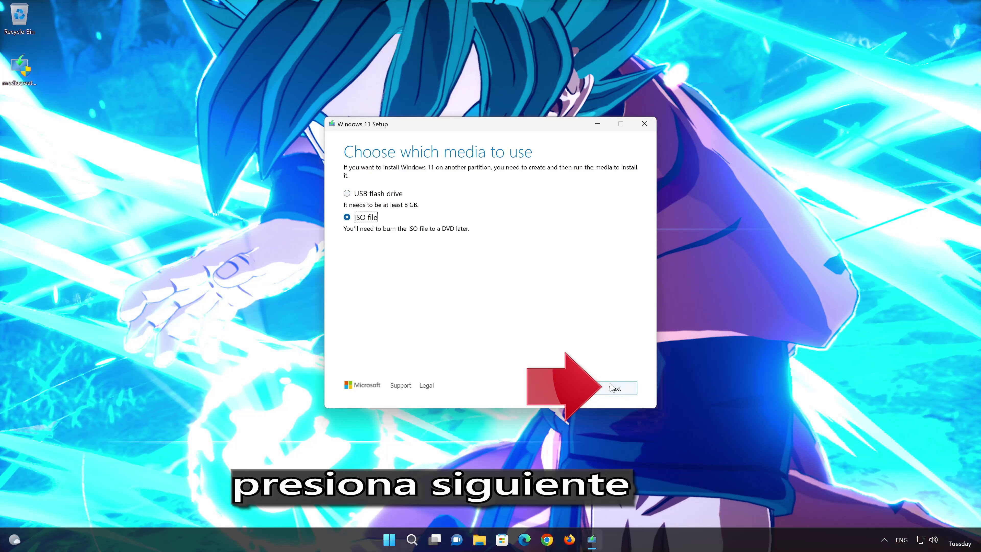
pyautogui.click(618, 390)
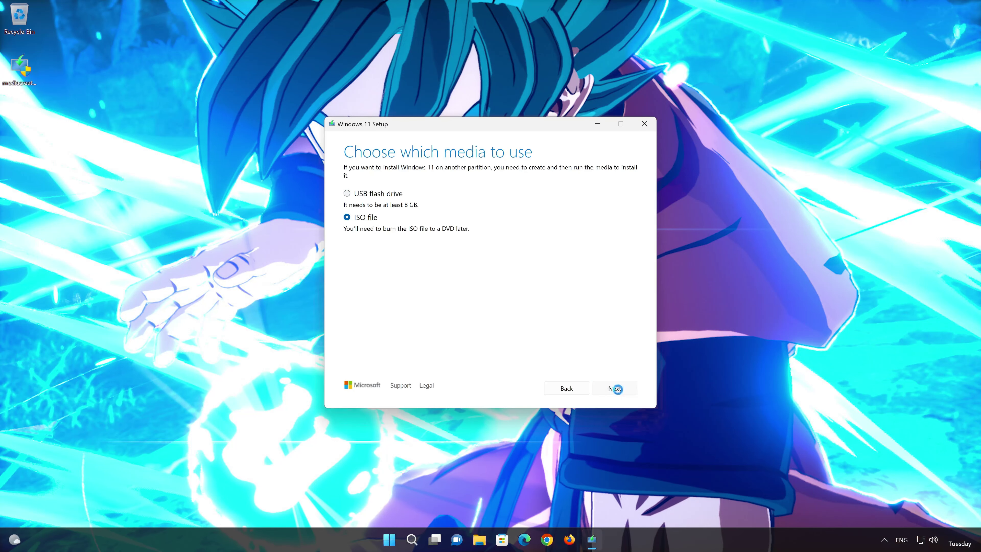
pyautogui.click(419, 348)
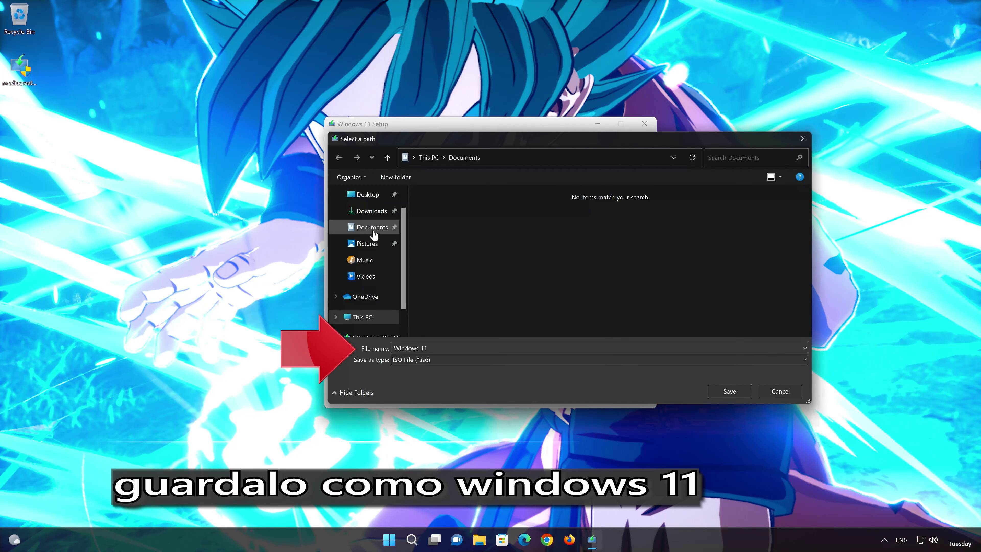
pyautogui.click(363, 194)
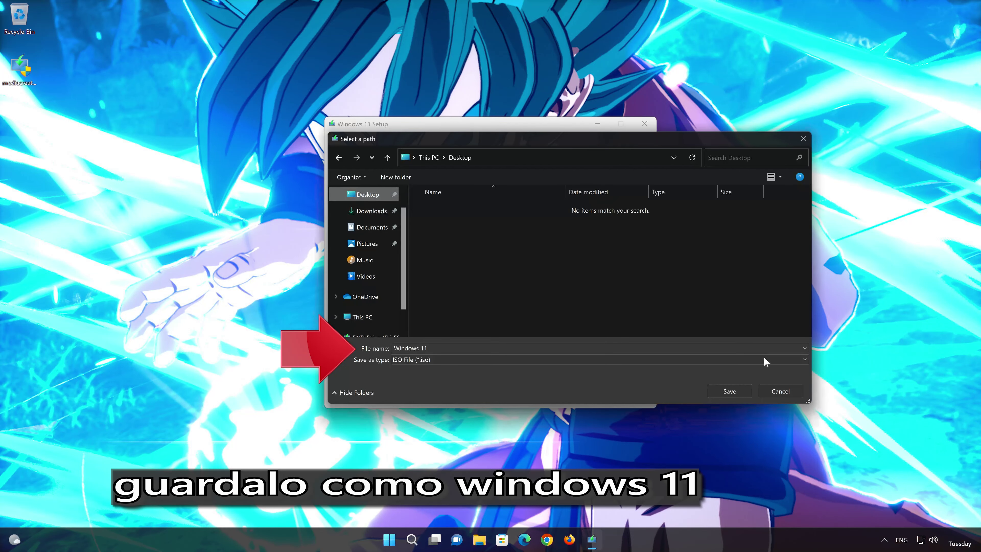
pyautogui.click(737, 390)
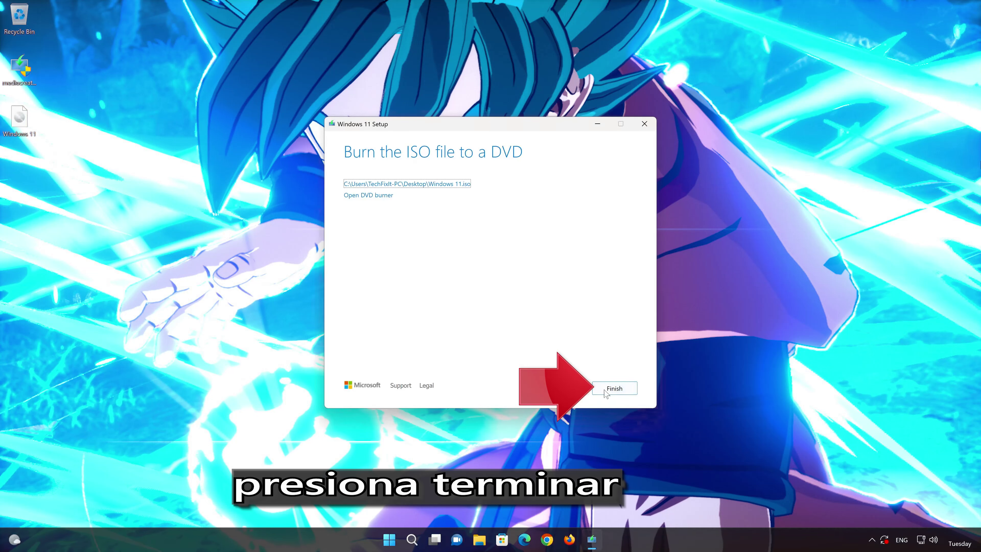
pyautogui.click(614, 390)
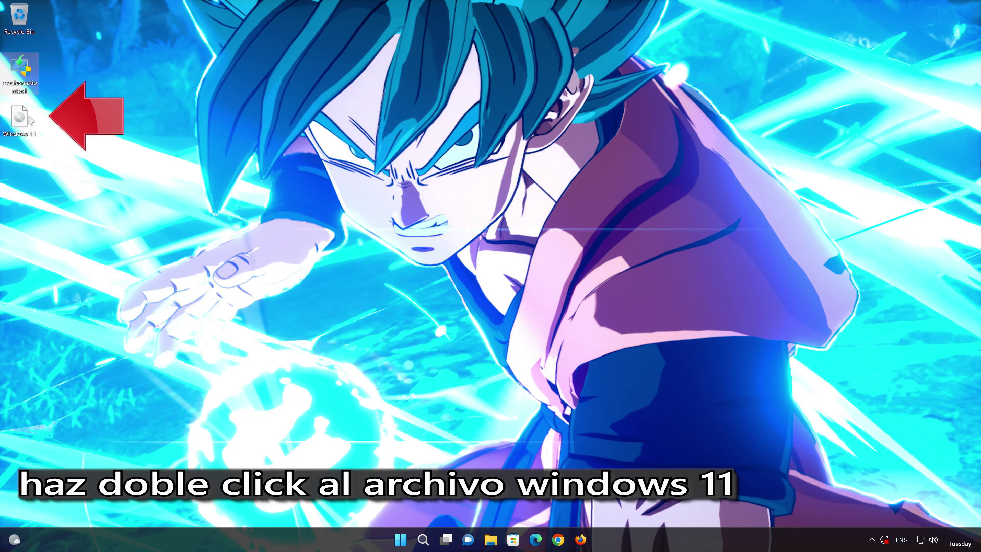
# - Mount the Windows 11 ISO from the desktop, launch its setup application with permission to make changes, and close the drive window
pyautogui.doubleClick(18, 123)
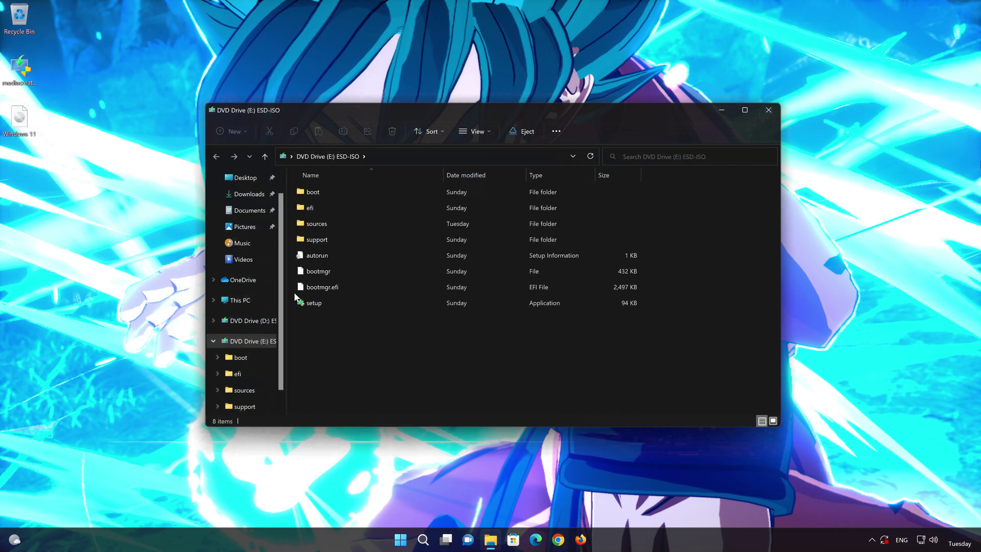
pyautogui.doubleClick(368, 303)
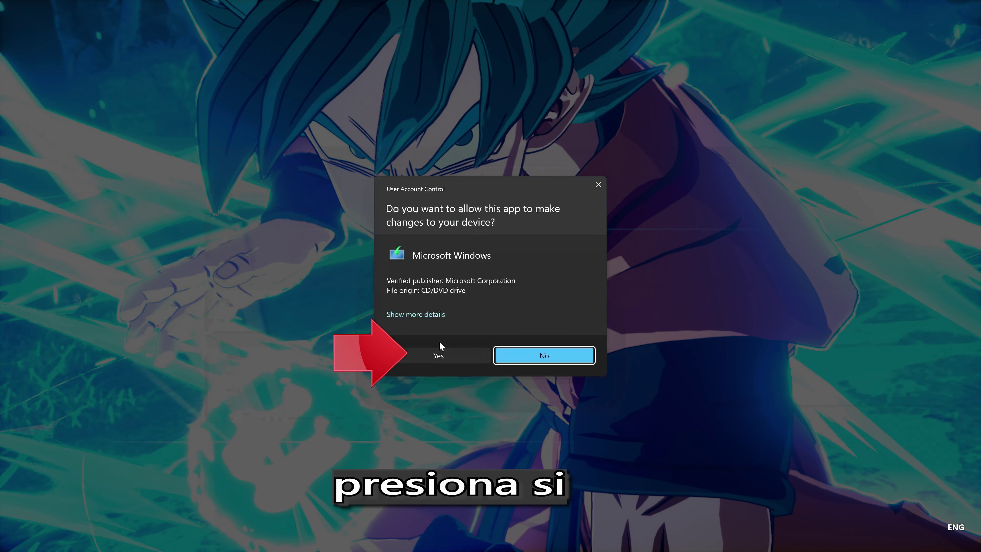
pyautogui.click(433, 353)
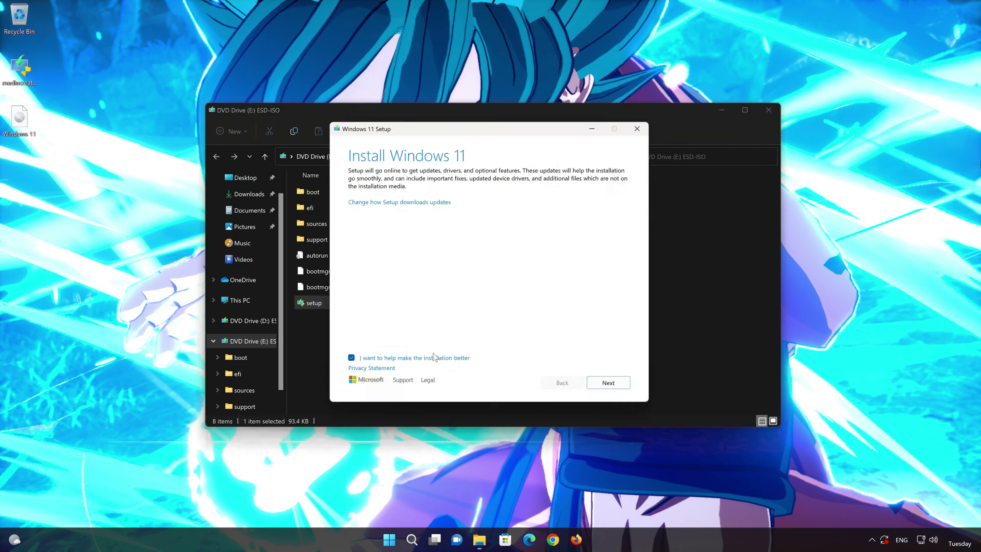
pyautogui.click(768, 112)
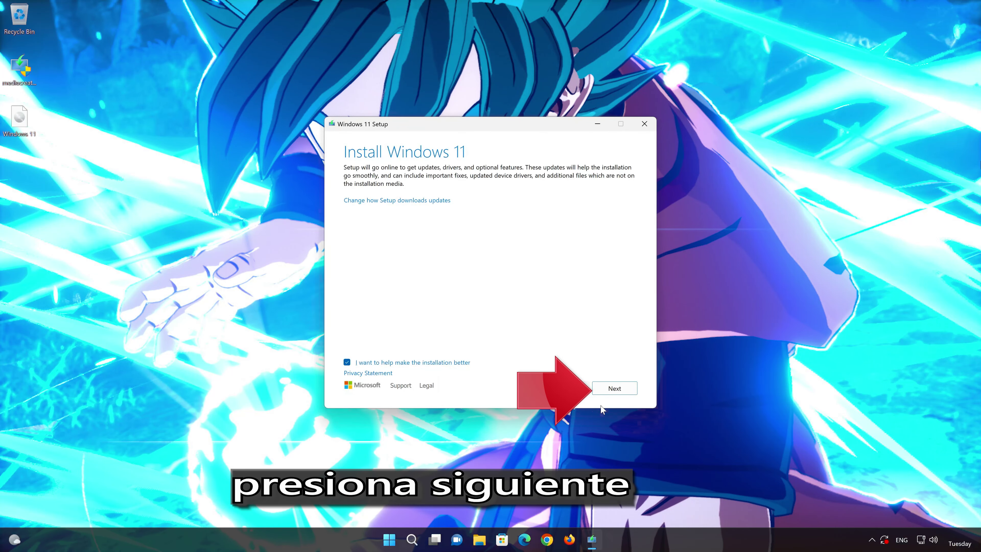
# - Proceed with the Windows 11 installation using the default update options and accept the license terms
pyautogui.click(618, 390)
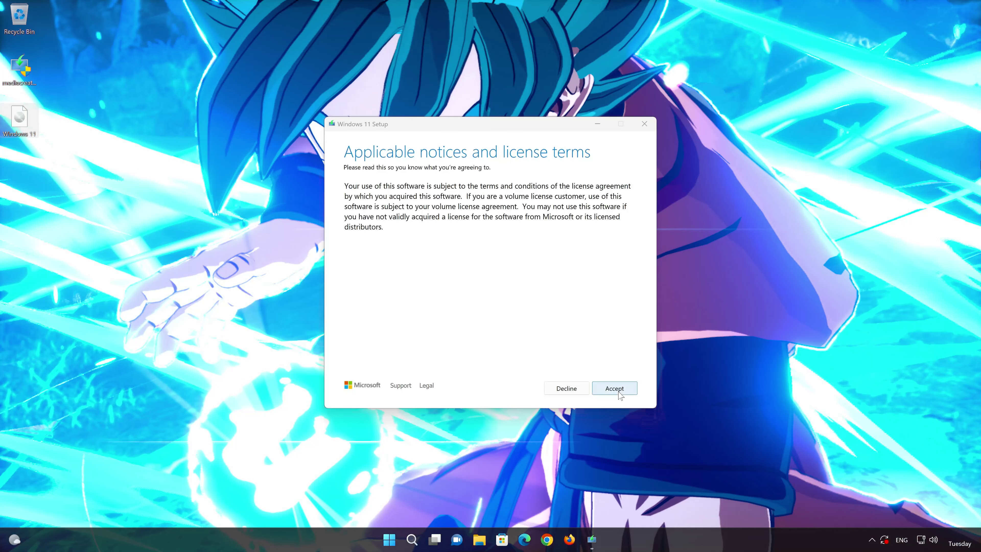
pyautogui.click(619, 394)
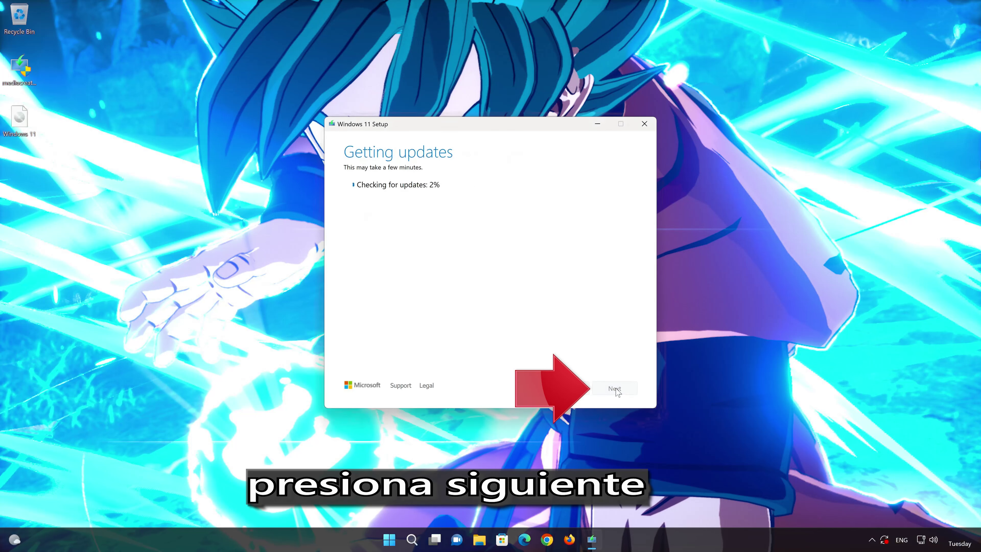